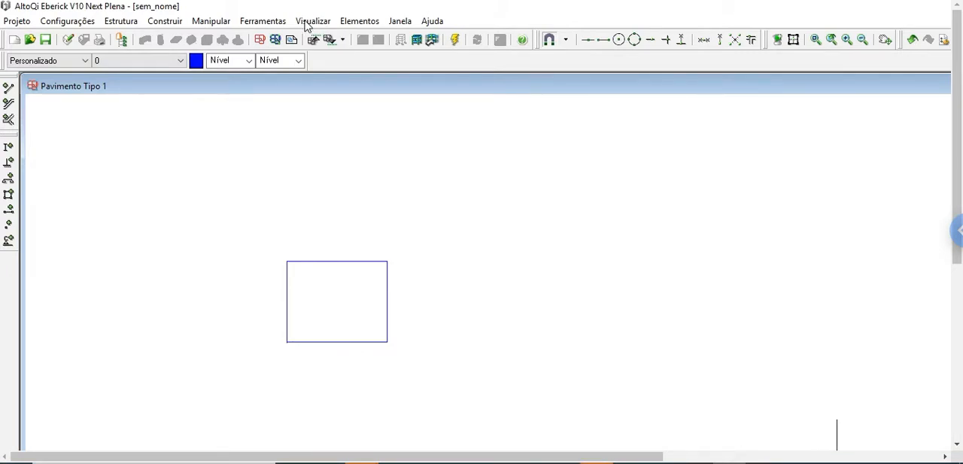
Explore the view commands: fit the drawing, zoom window, zoom in and zoom out on the rectangle
click(308, 22)
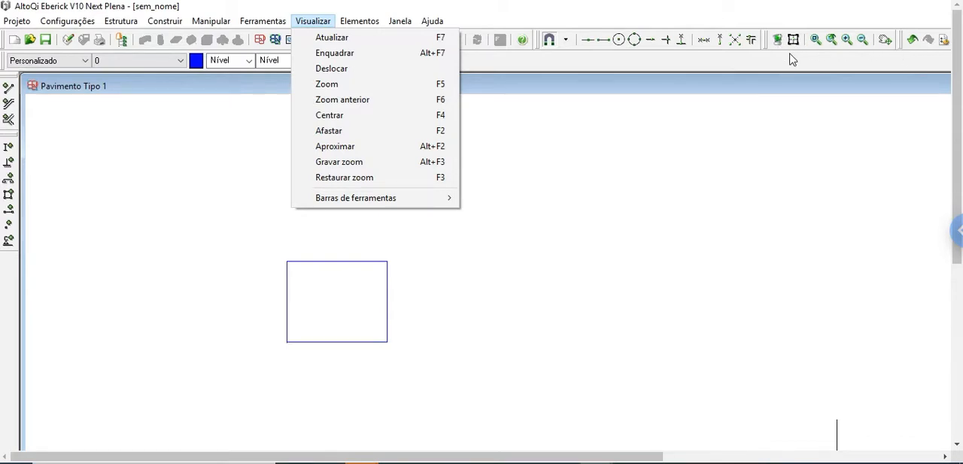
click(698, 227)
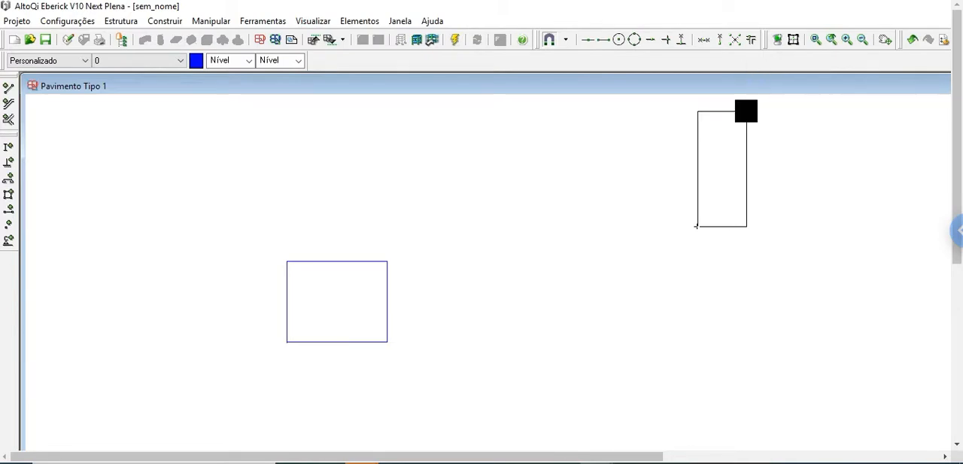
click(747, 111)
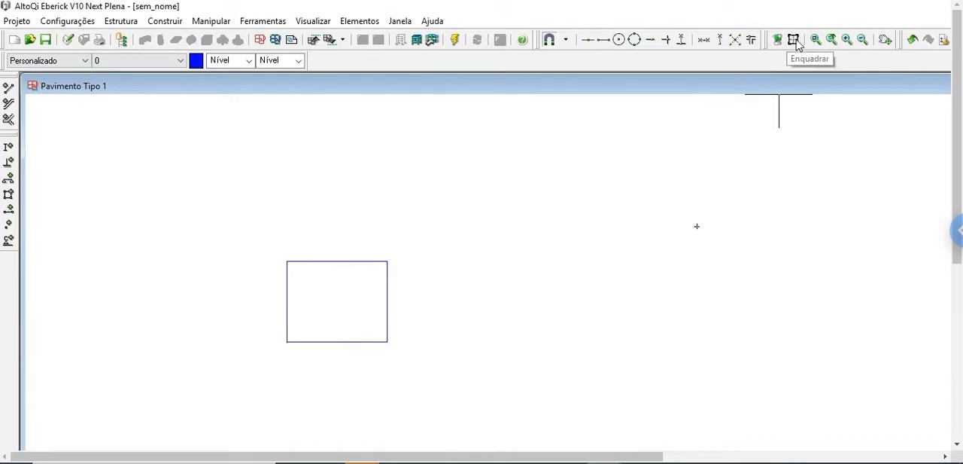
click(794, 42)
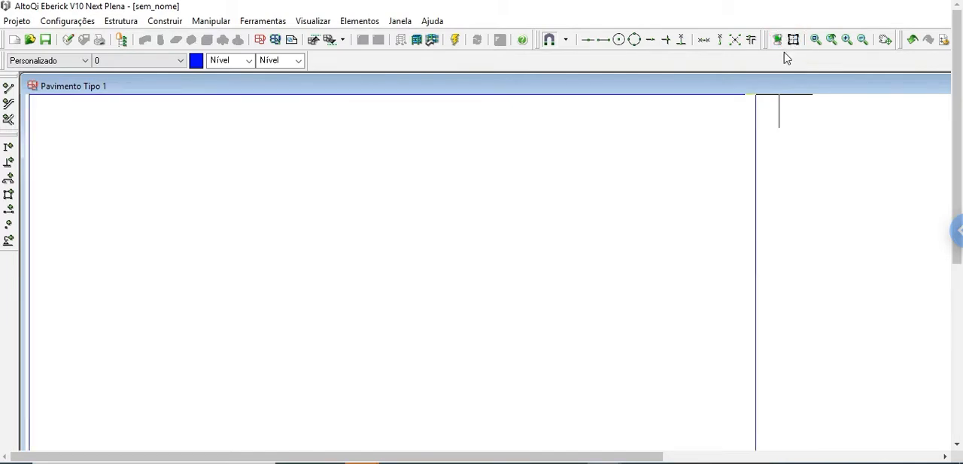
click(833, 40)
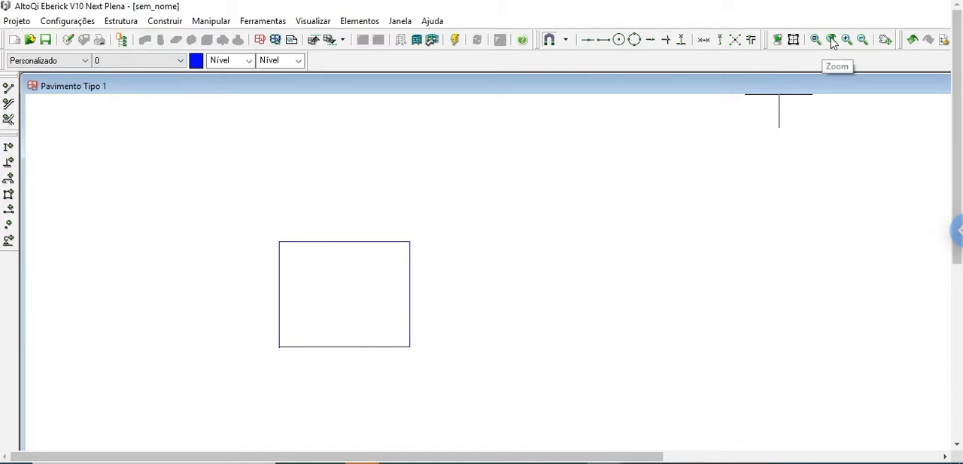
click(845, 40)
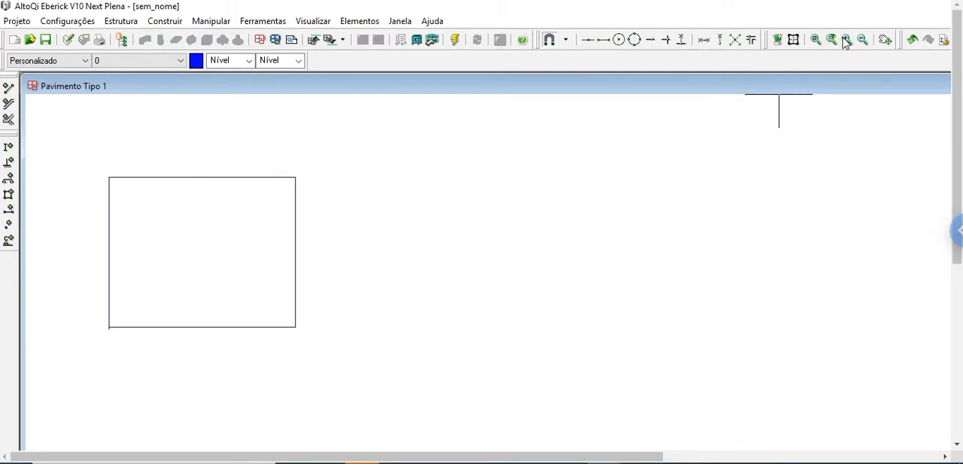
click(845, 41)
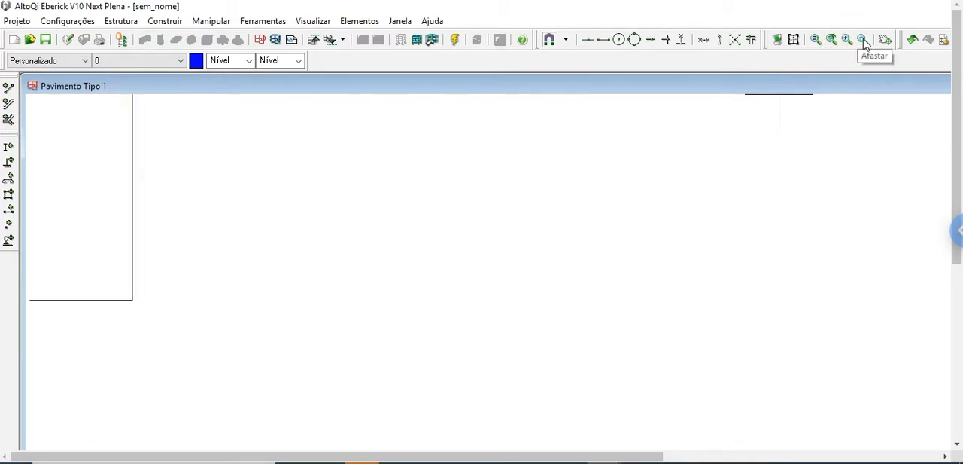
click(863, 41)
click(863, 40)
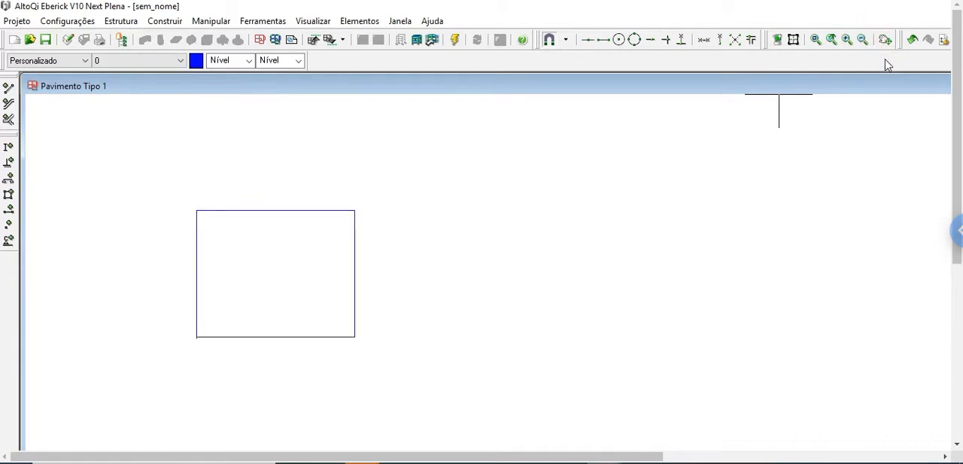
Use the pan tool to move the drawing view around the rectangle
click(886, 41)
click(328, 247)
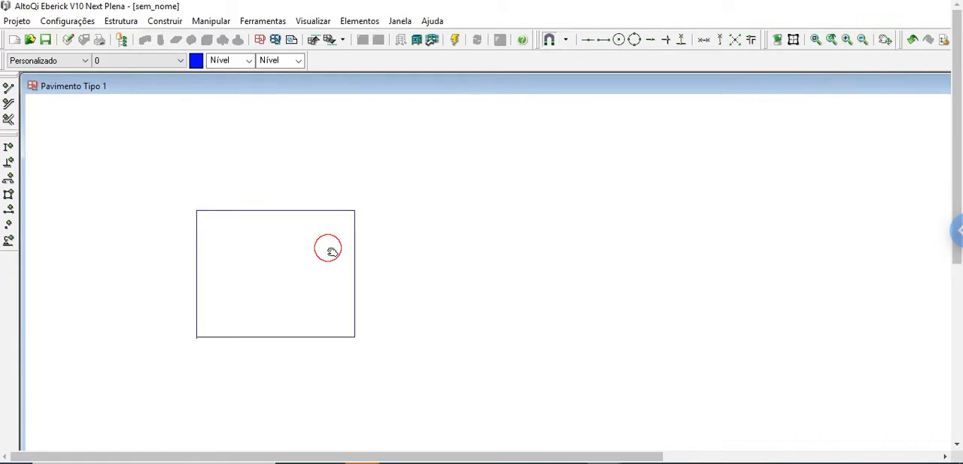
click(667, 211)
click(635, 231)
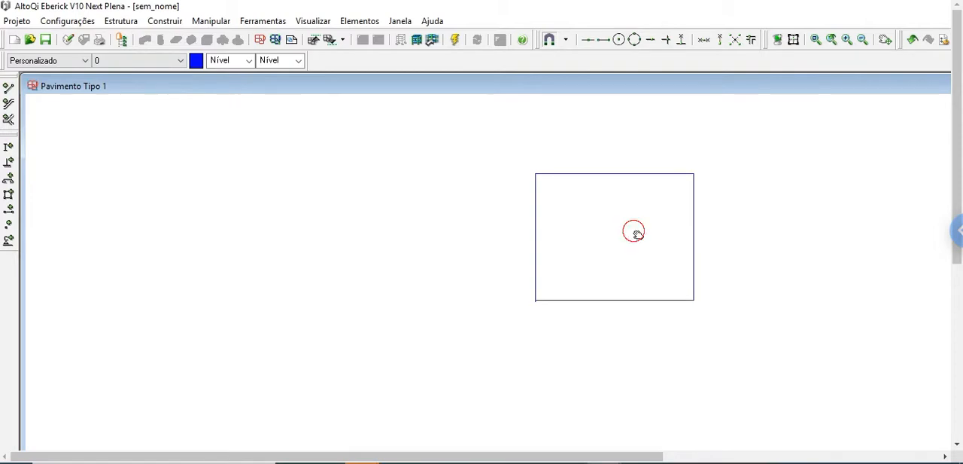
click(375, 210)
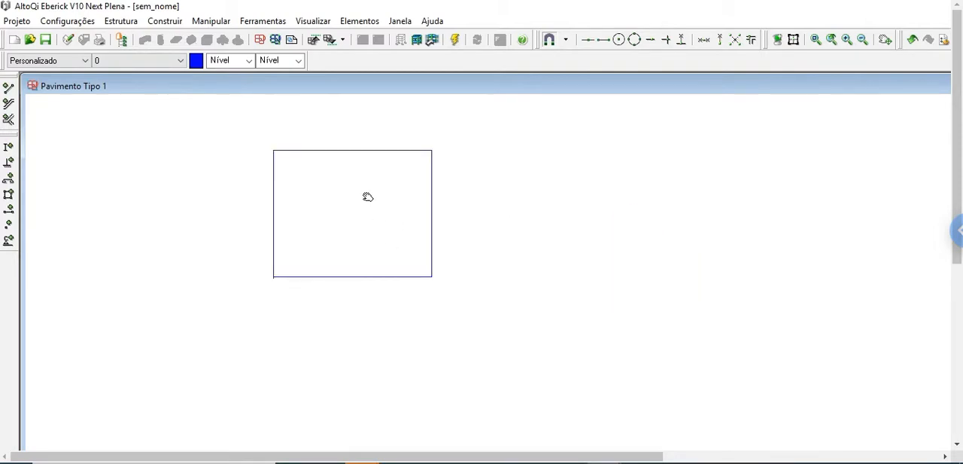
click(365, 194)
click(493, 358)
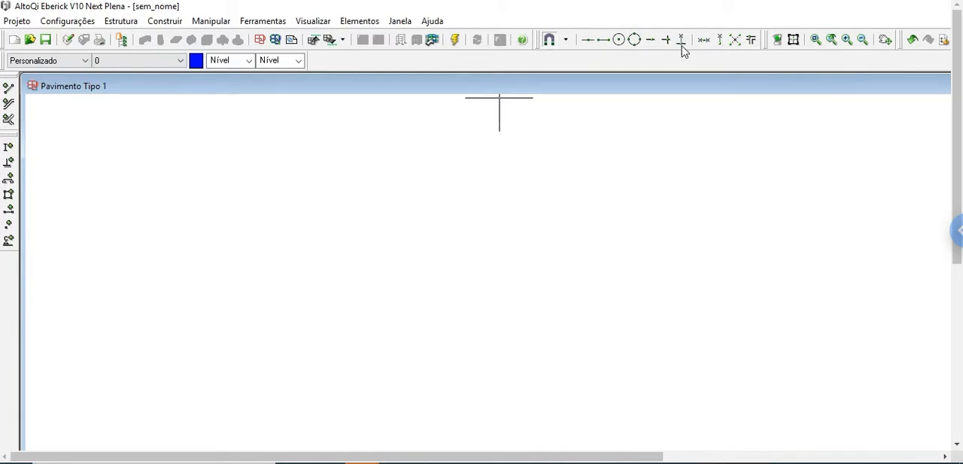
Disable the Centro, Quadrante and Ponto no elemento object snaps in the snap settings
click(567, 42)
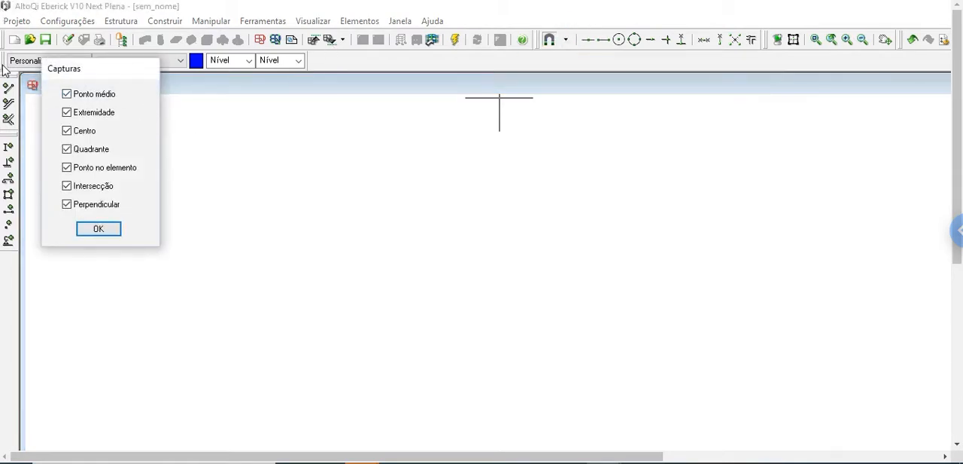
click(67, 132)
click(67, 149)
click(67, 168)
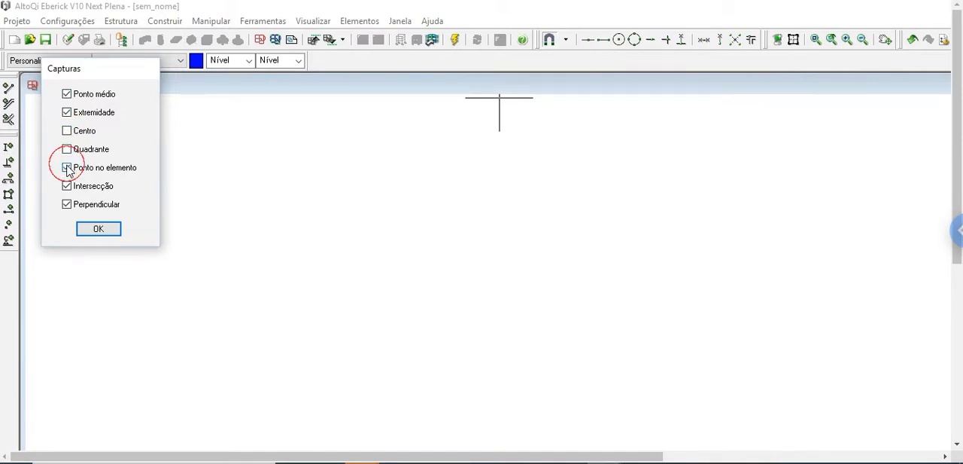
click(105, 231)
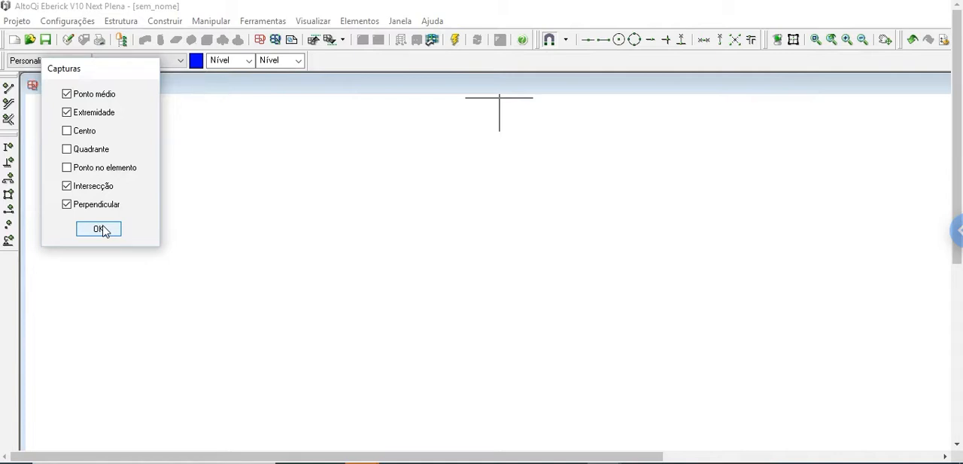
click(104, 228)
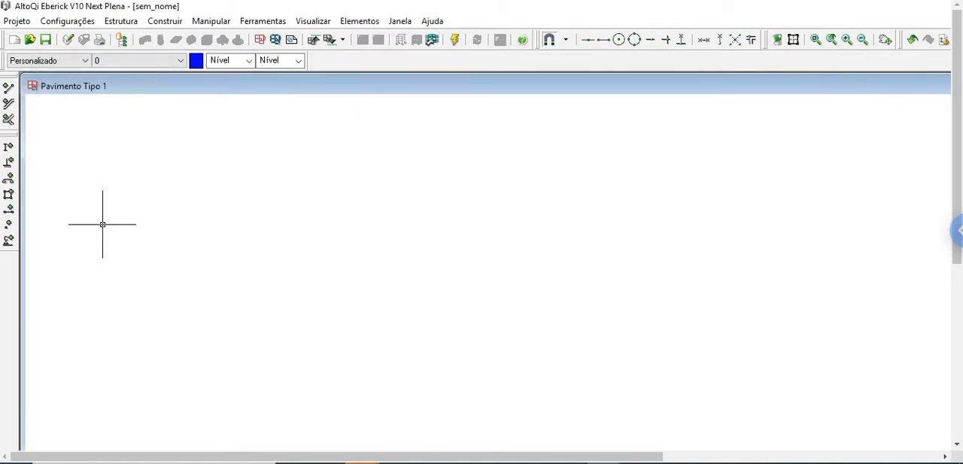
Reopen the snap settings to review the Ponto médio option and close them
click(567, 41)
click(66, 94)
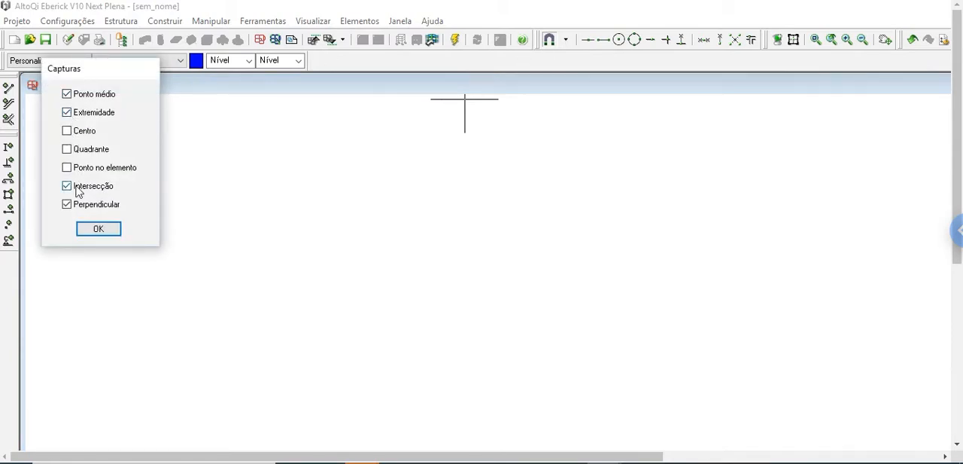
click(91, 229)
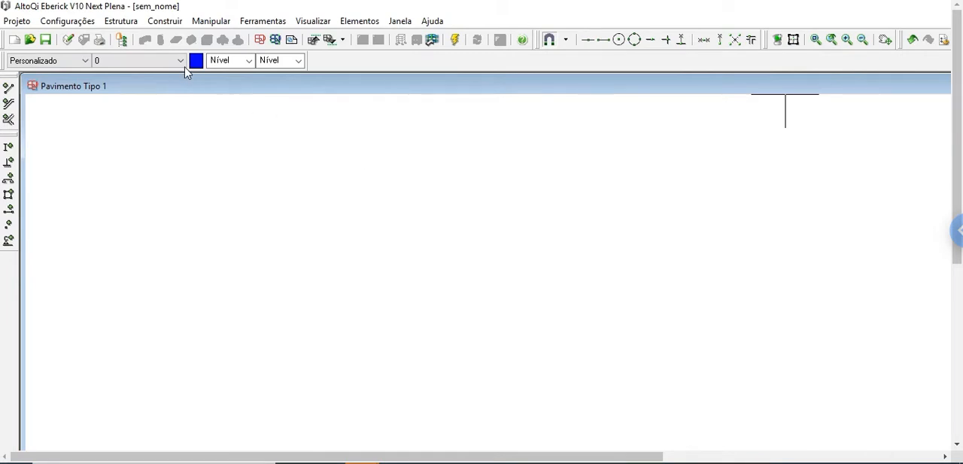
click(163, 21)
click(167, 42)
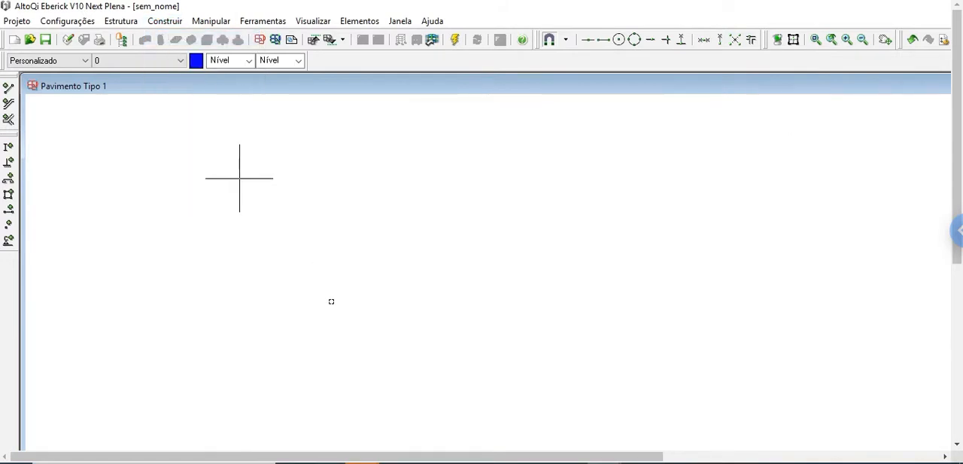
click(325, 336)
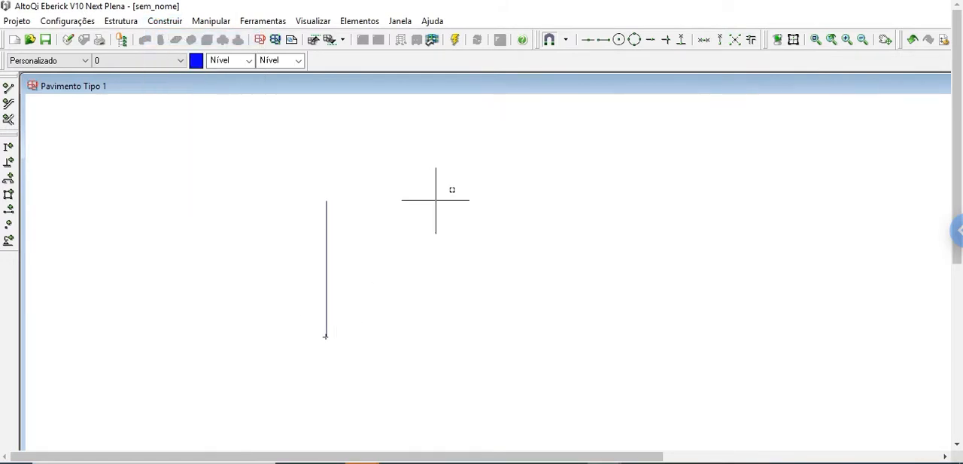
drag(388, 459, 636, 451)
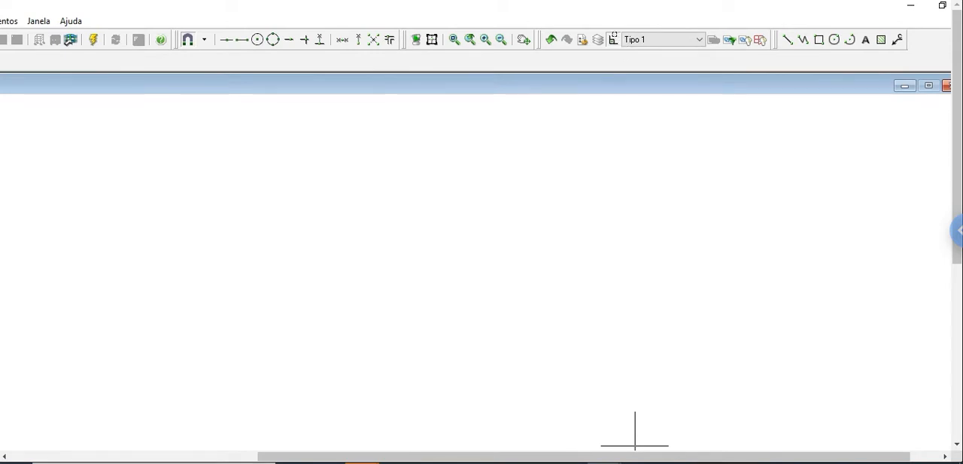
click(614, 41)
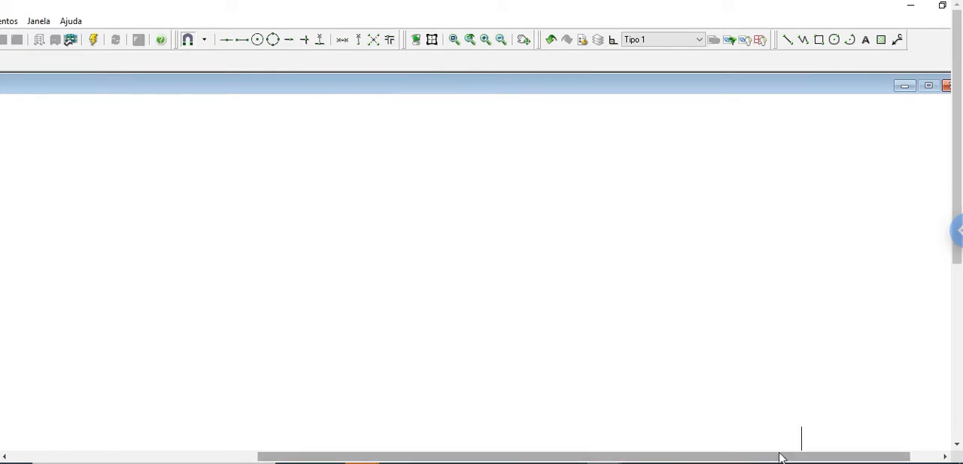
drag(780, 457, 463, 431)
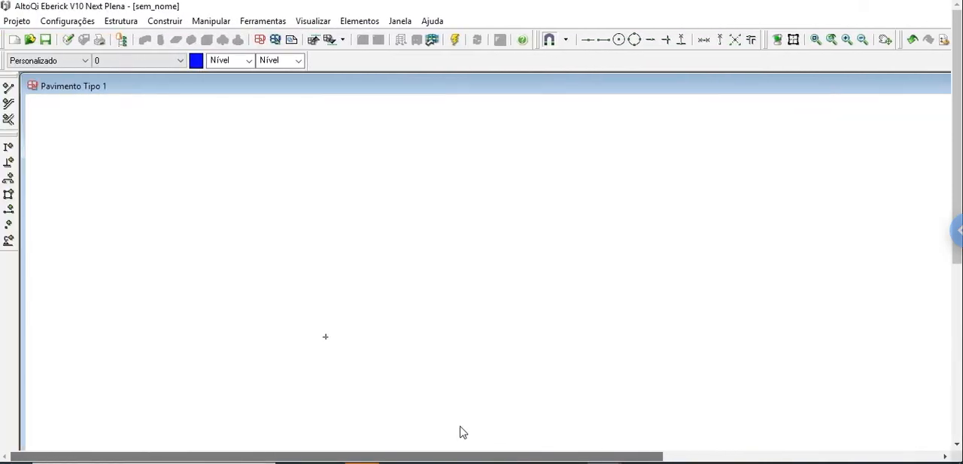
Draw a single straight line rising diagonally from lower left to upper right
click(167, 21)
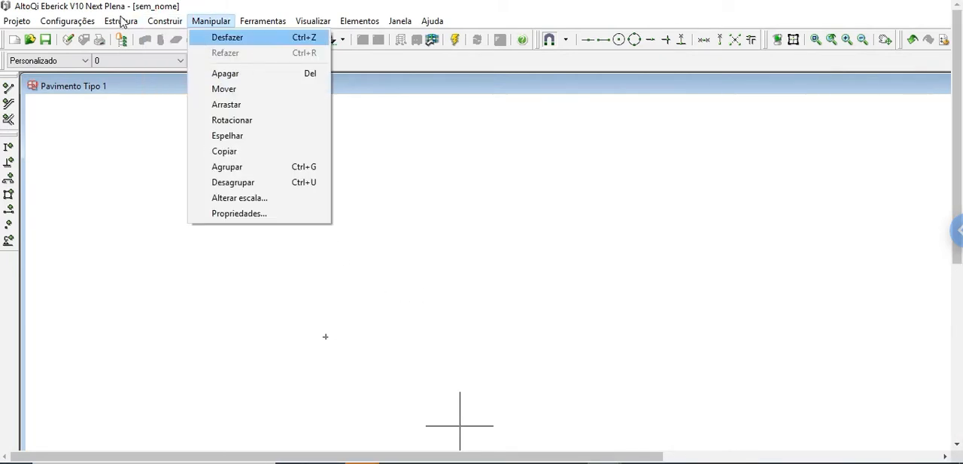
click(176, 38)
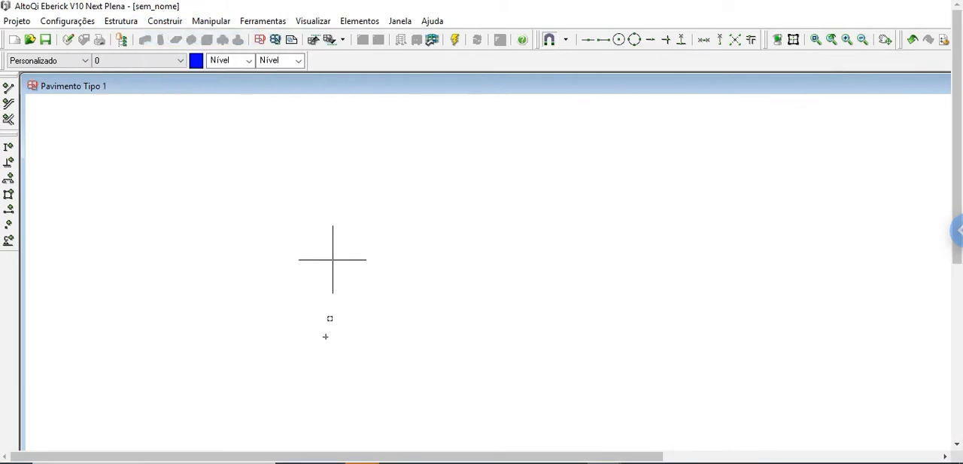
click(322, 372)
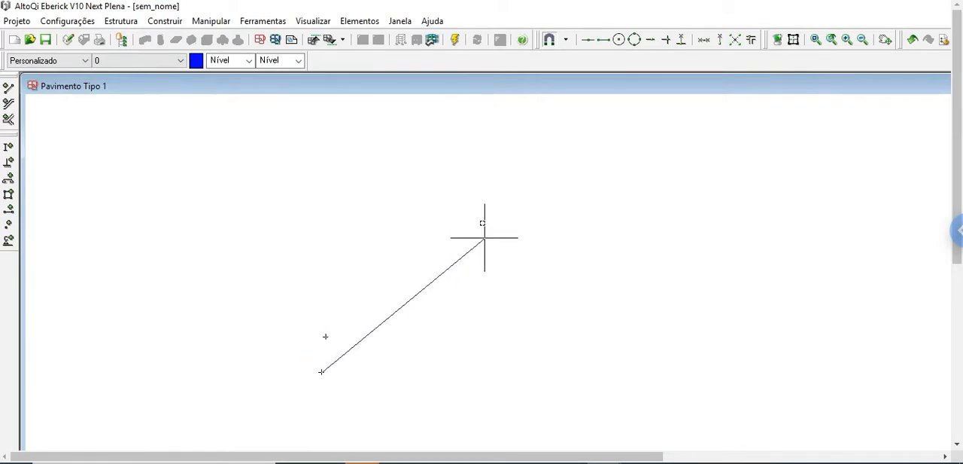
click(469, 189)
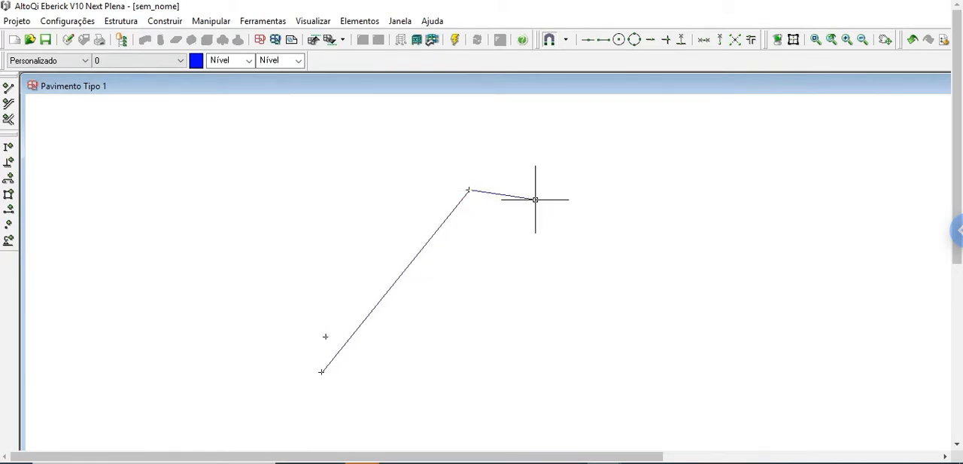
right_click(536, 200)
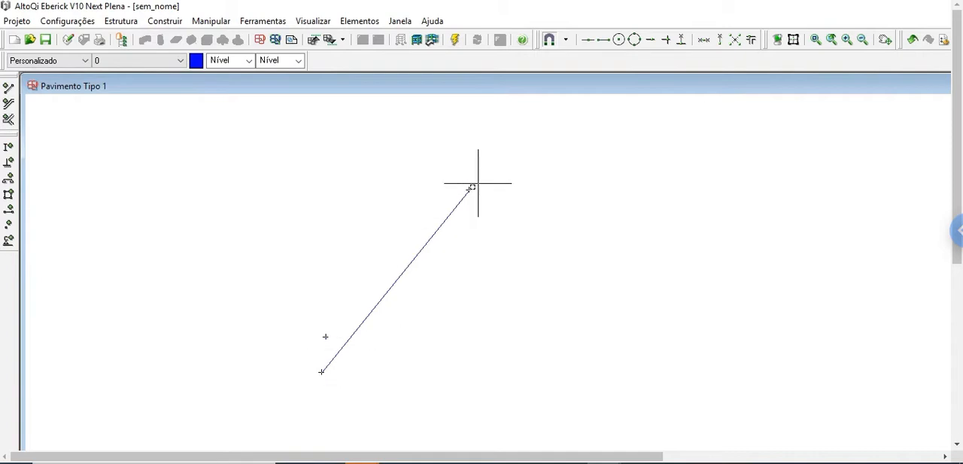
Draw lines with endpoint snap from the diagonal line's upper end down to the right and back to its lower end, closing a triangle
click(165, 22)
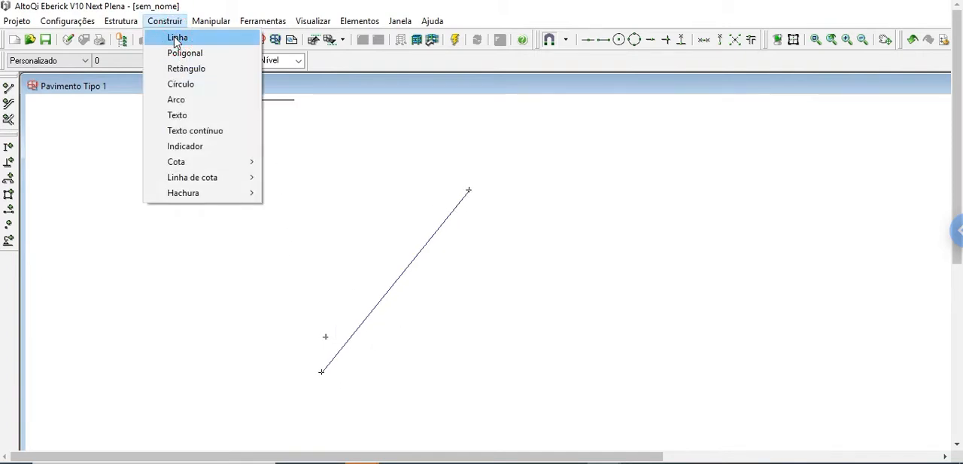
click(177, 38)
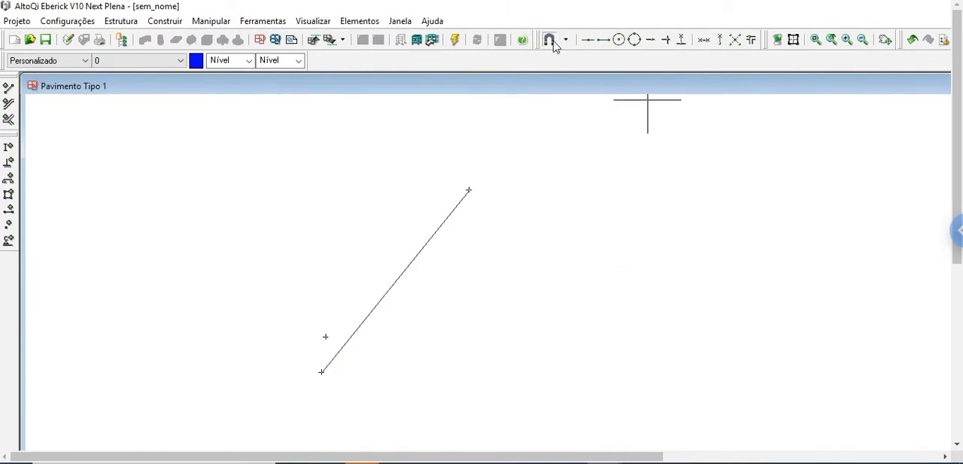
click(605, 41)
click(469, 189)
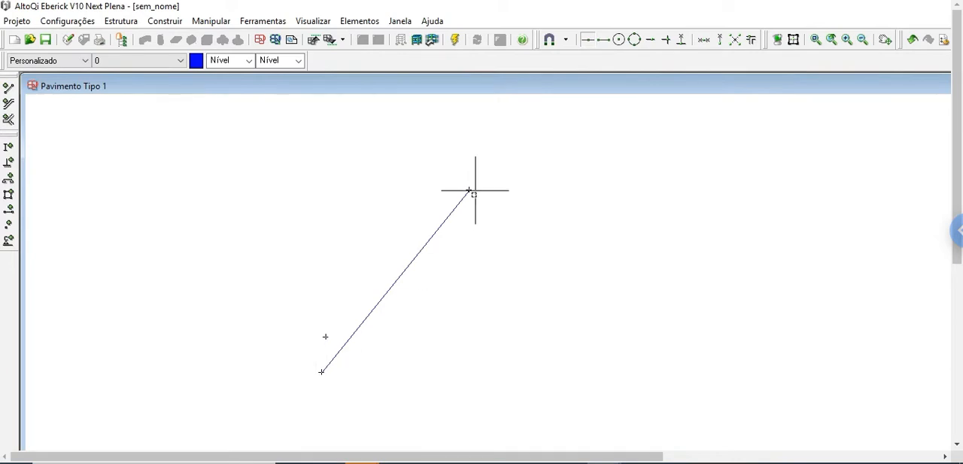
click(604, 41)
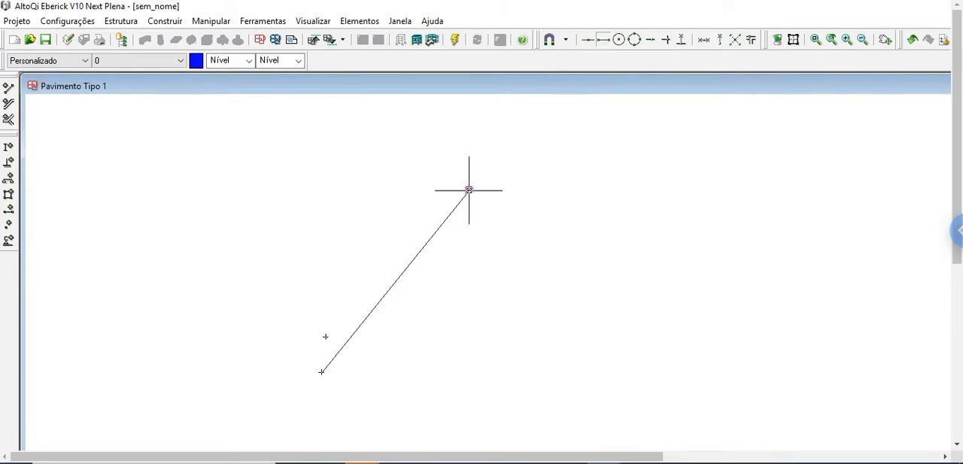
click(469, 190)
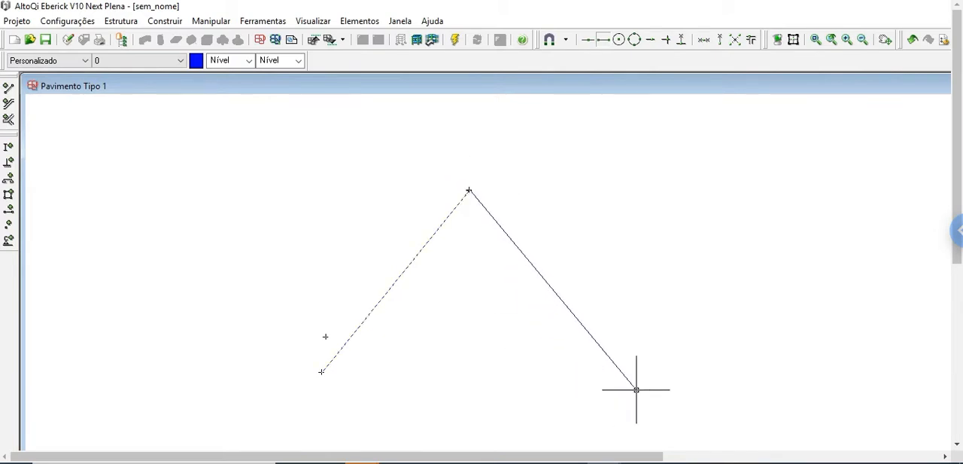
click(600, 378)
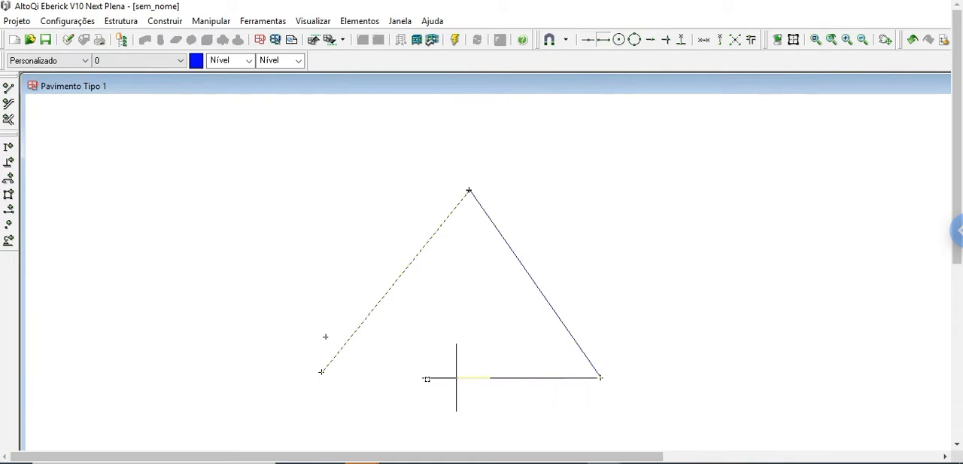
click(321, 372)
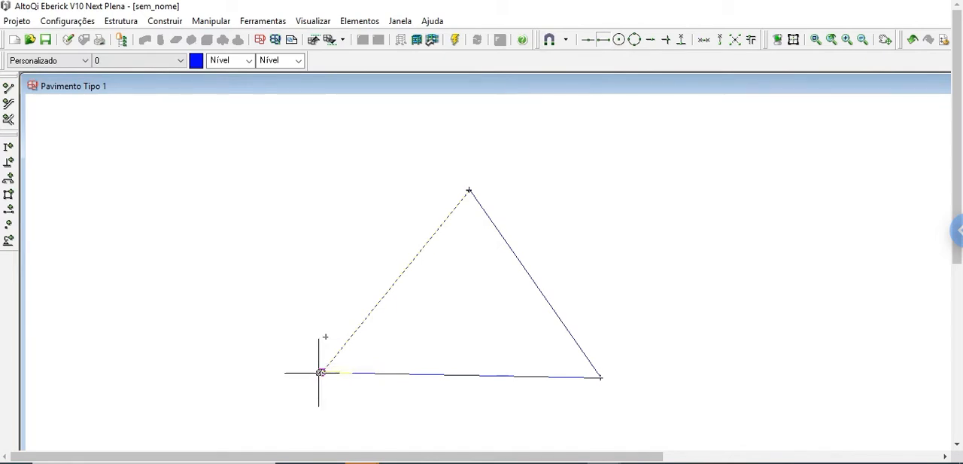
click(600, 377)
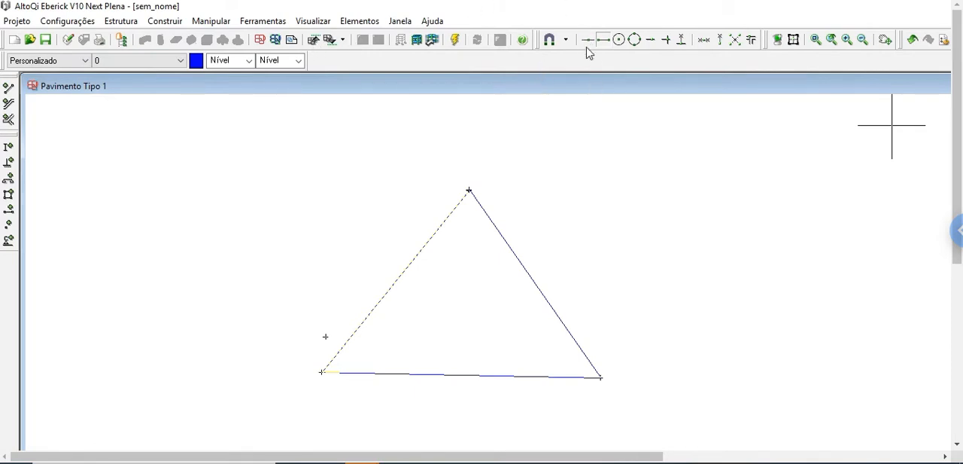
Draw a line from the midpoint of the triangle's right side to its lower-left vertex using the Ponto médio snap
click(168, 22)
click(179, 40)
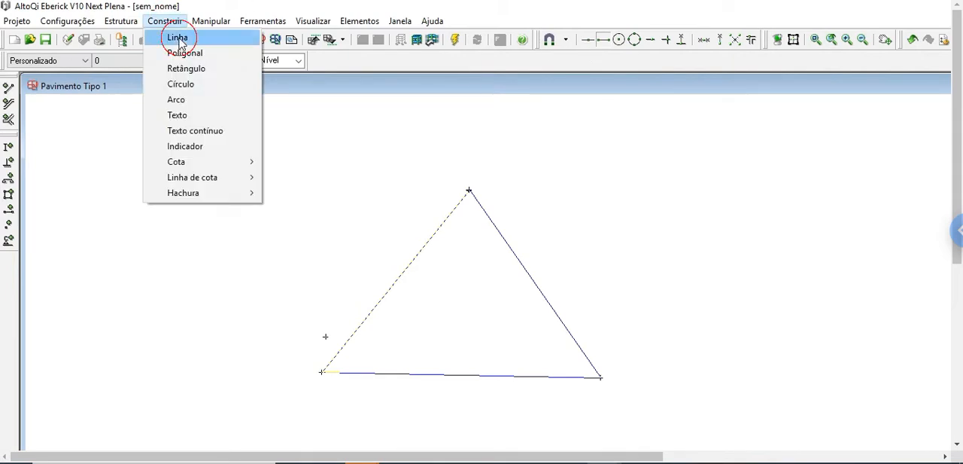
click(585, 44)
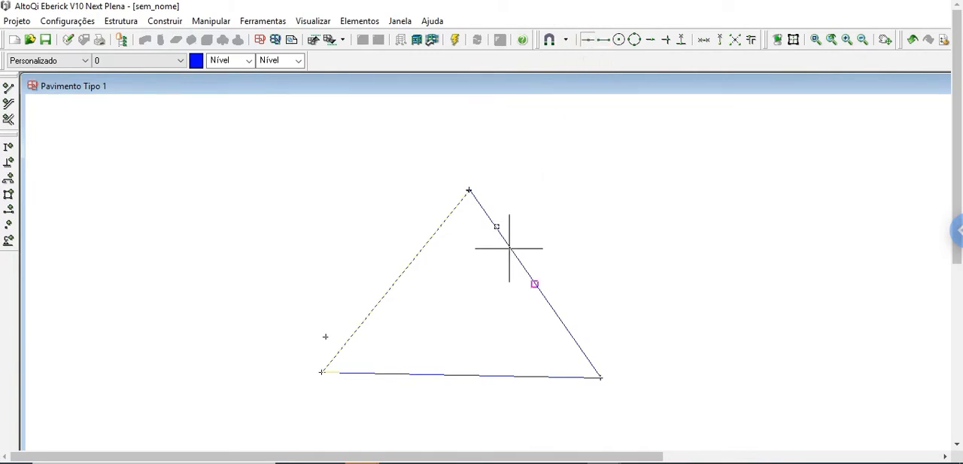
click(535, 284)
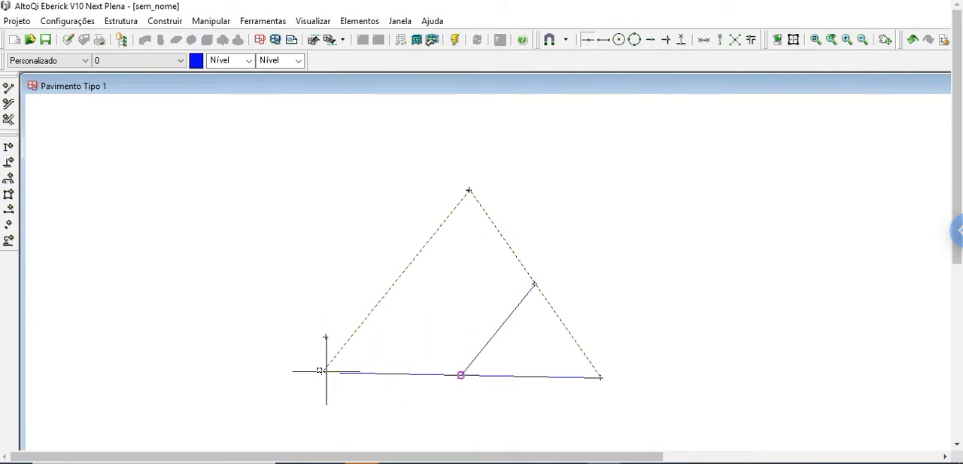
click(604, 40)
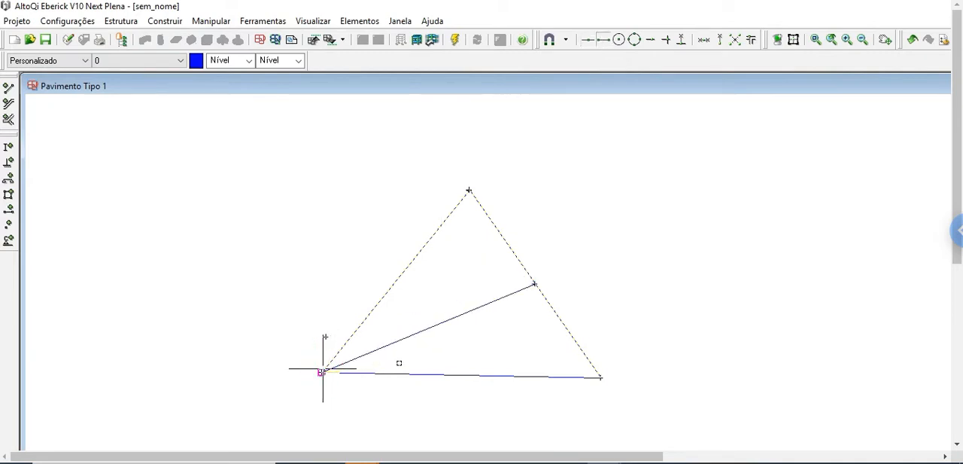
click(323, 369)
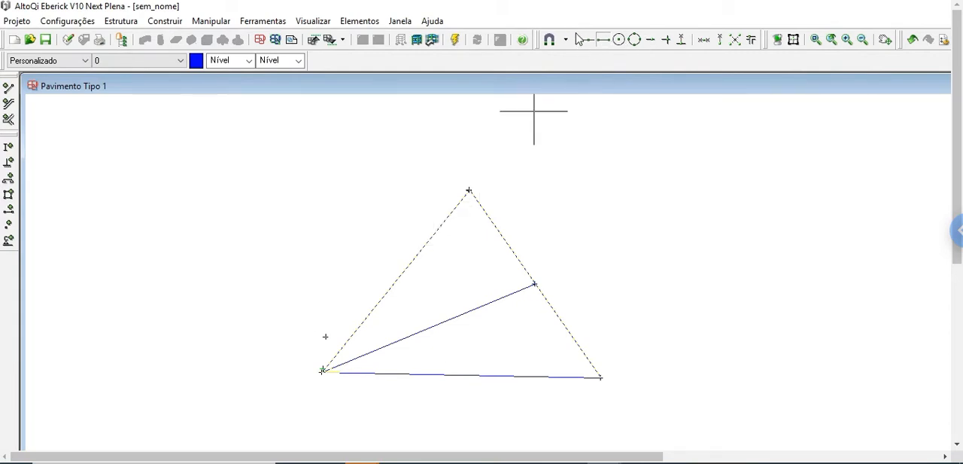
Draw a line from the midpoint of the triangle's left side to its lower-right vertex and end the command
click(585, 40)
click(395, 280)
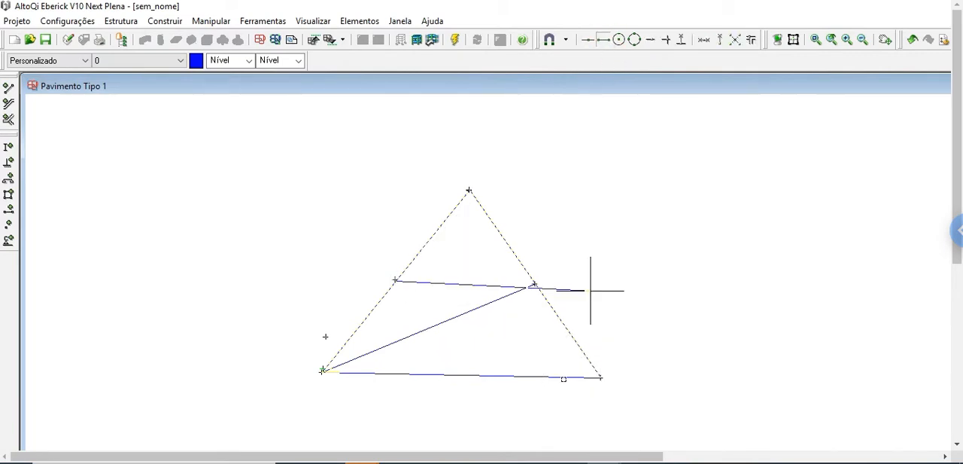
click(600, 377)
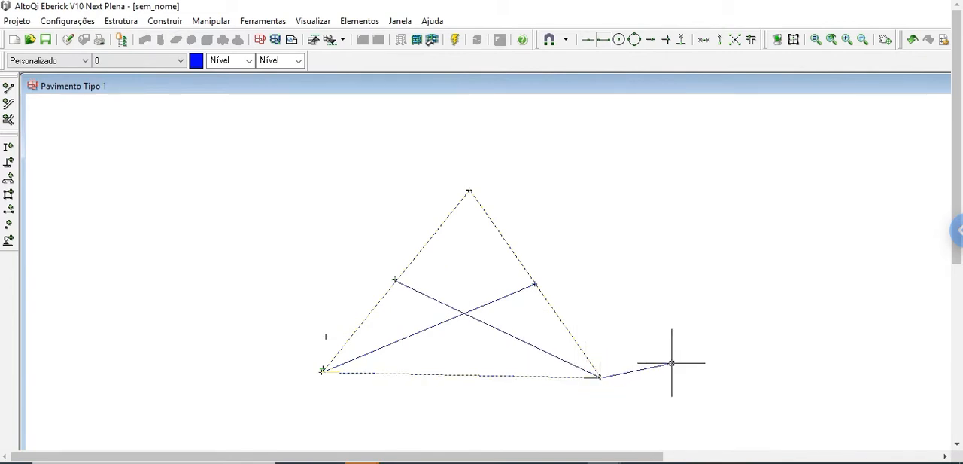
key(Escape)
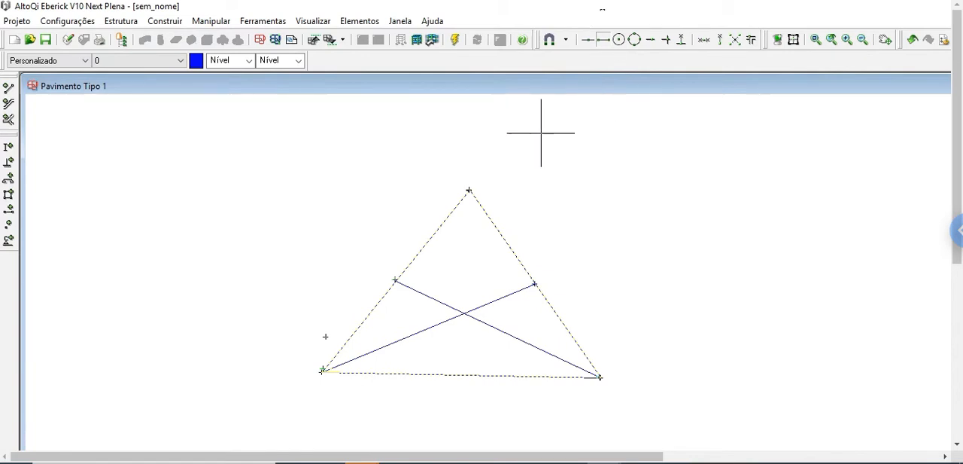
Draw a line from the intersection of the two medians up to the triangle's top vertex using the Intersecção snap
click(667, 42)
click(165, 20)
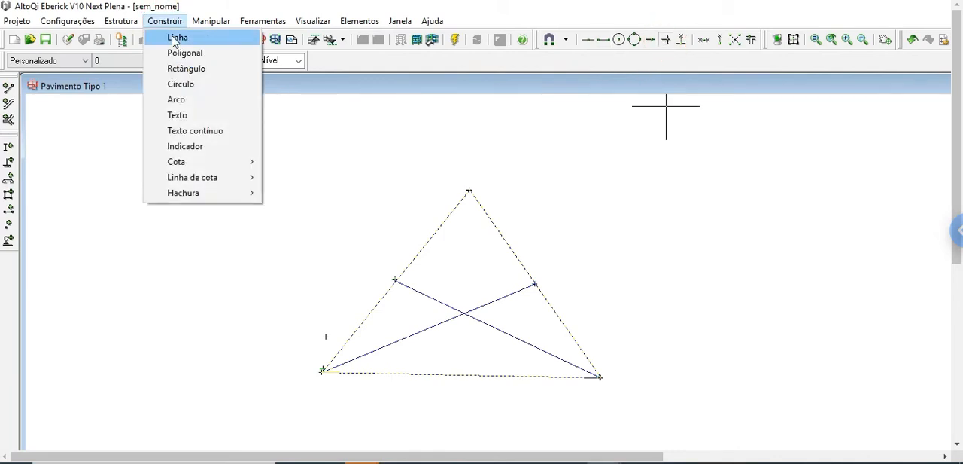
click(173, 39)
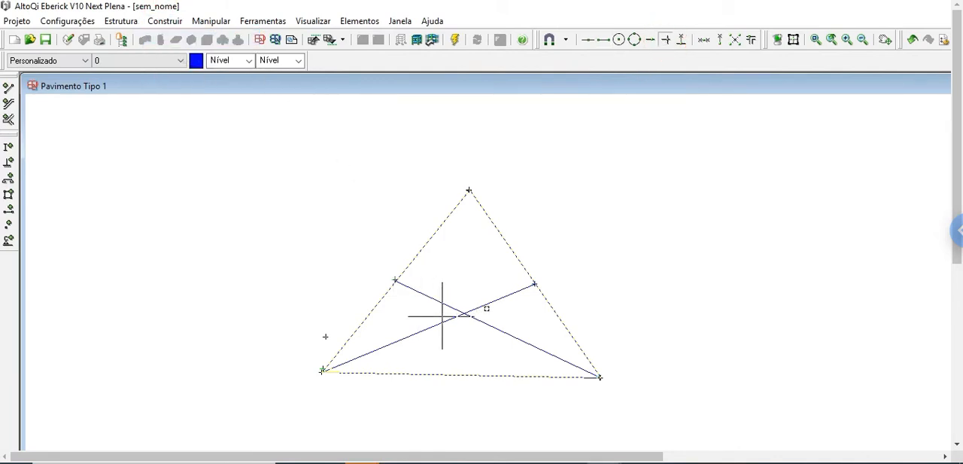
click(662, 45)
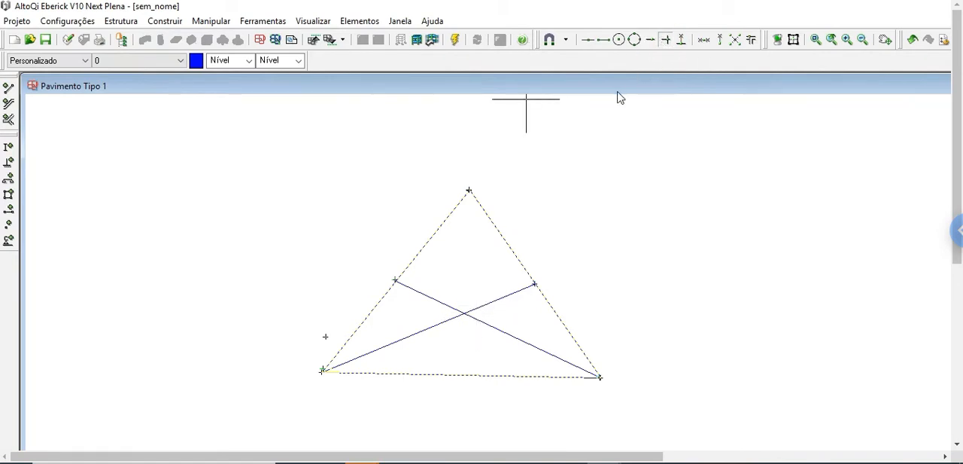
click(466, 311)
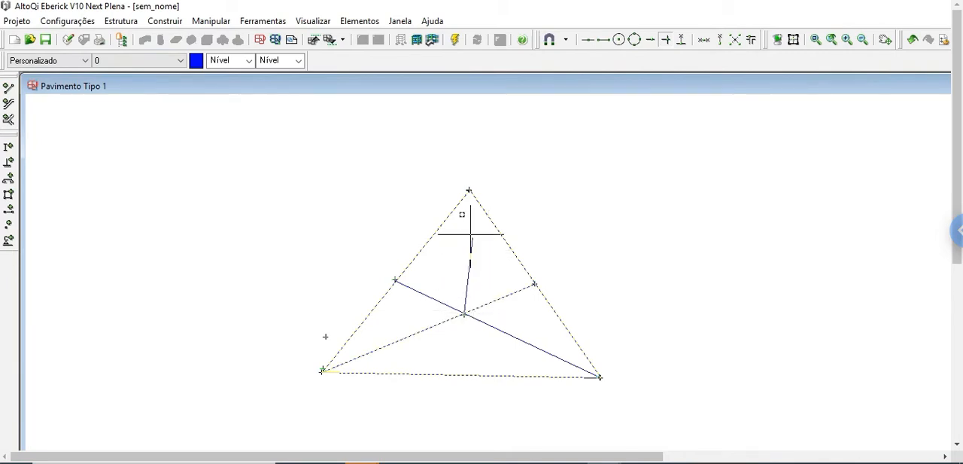
click(470, 191)
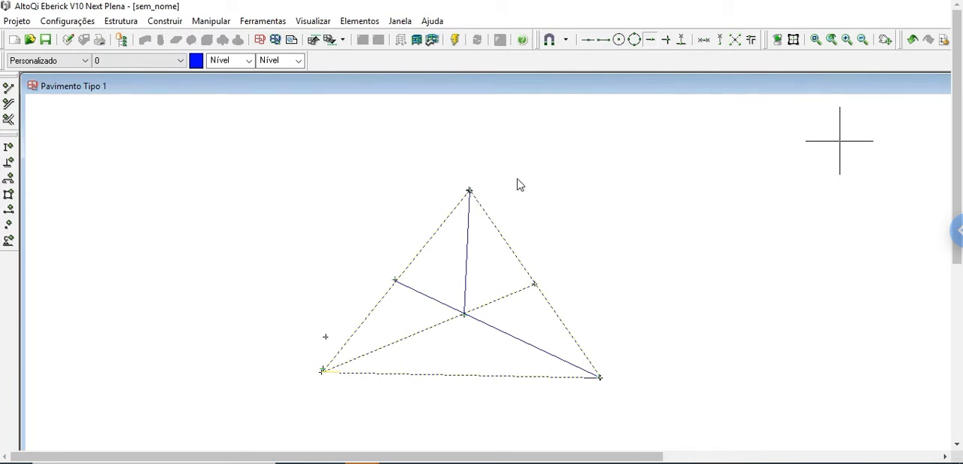
Draw a line starting on the triangle's right side and extending outward to the upper right
click(645, 42)
click(162, 21)
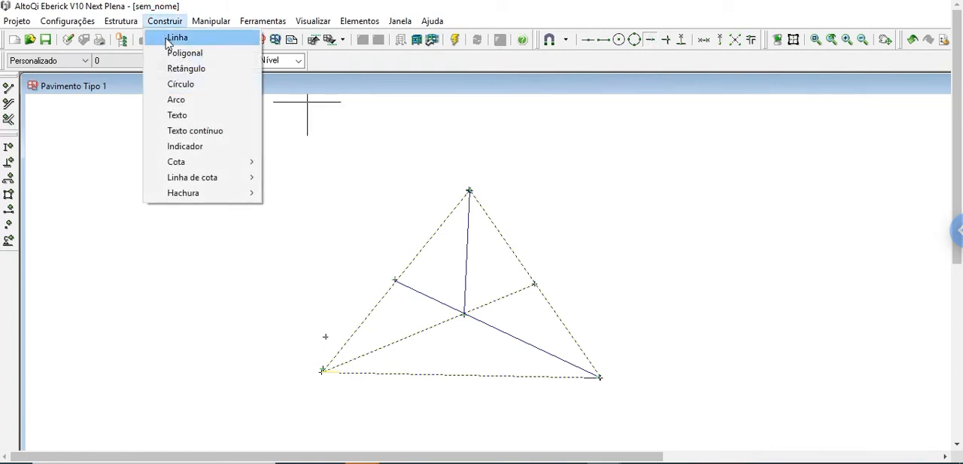
click(177, 37)
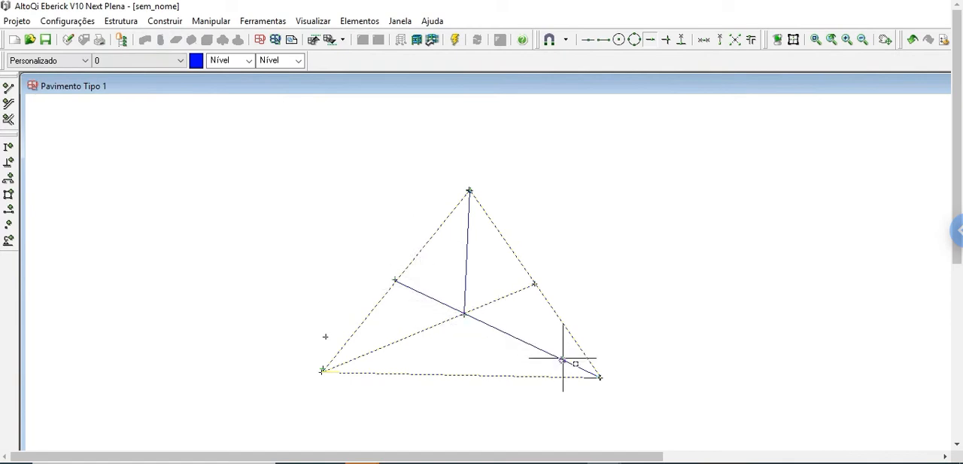
click(497, 228)
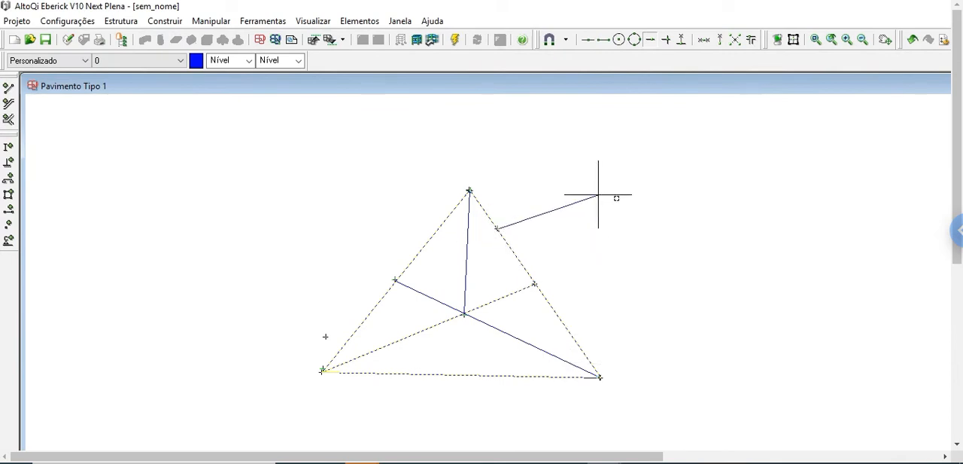
click(652, 199)
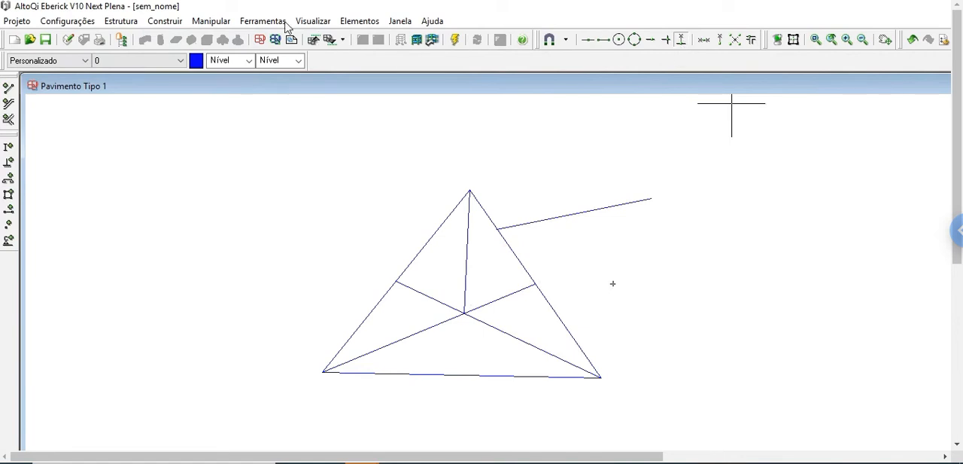
Draw a line from a point right of the triangle onto its right side and end the command
click(165, 21)
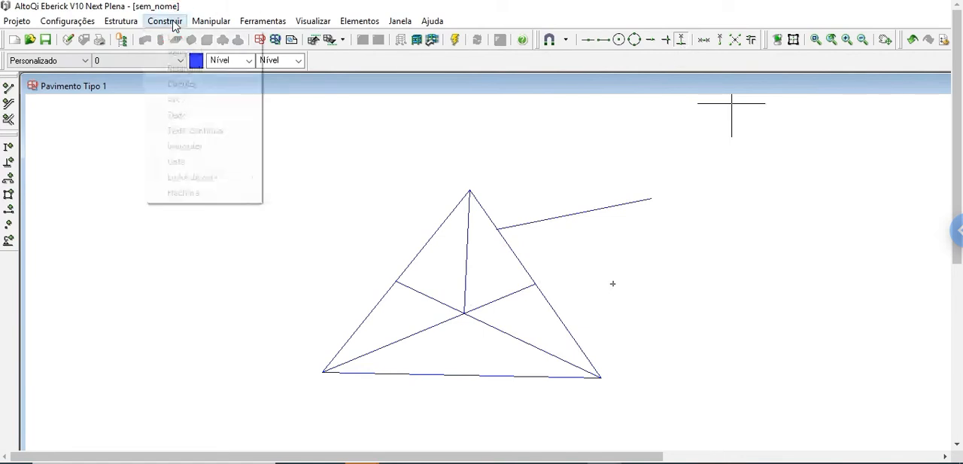
click(175, 37)
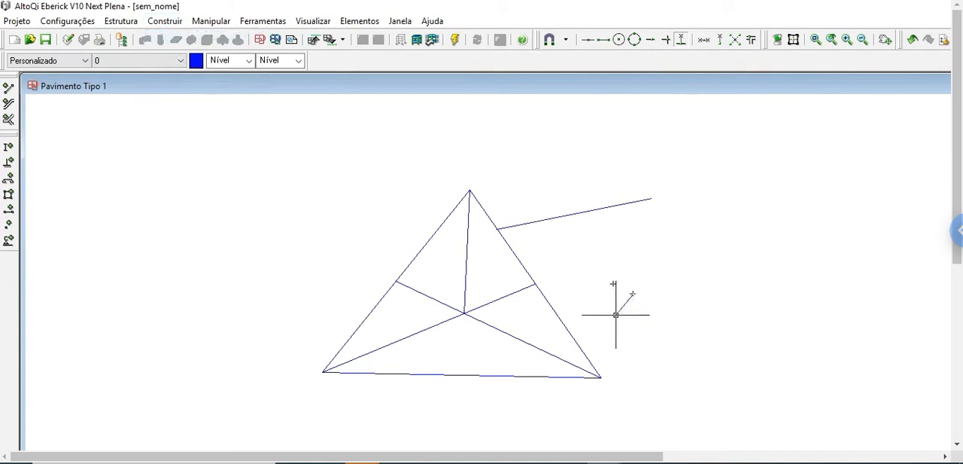
click(633, 292)
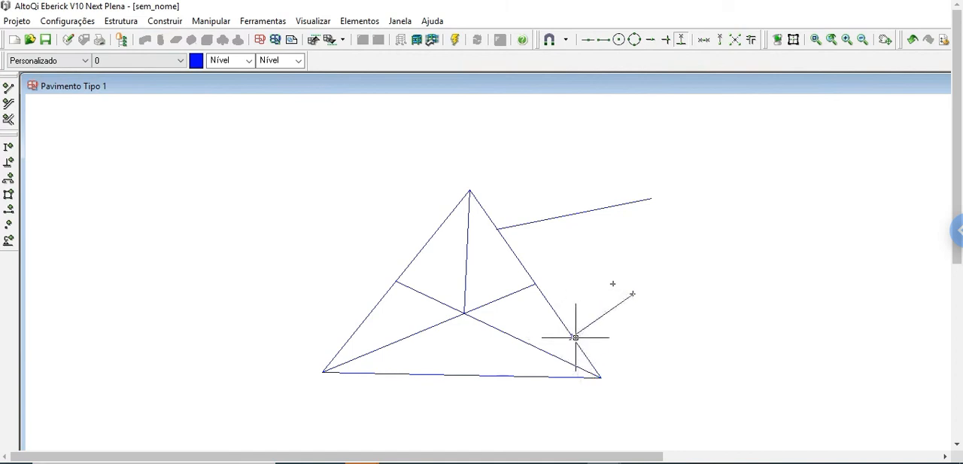
click(575, 336)
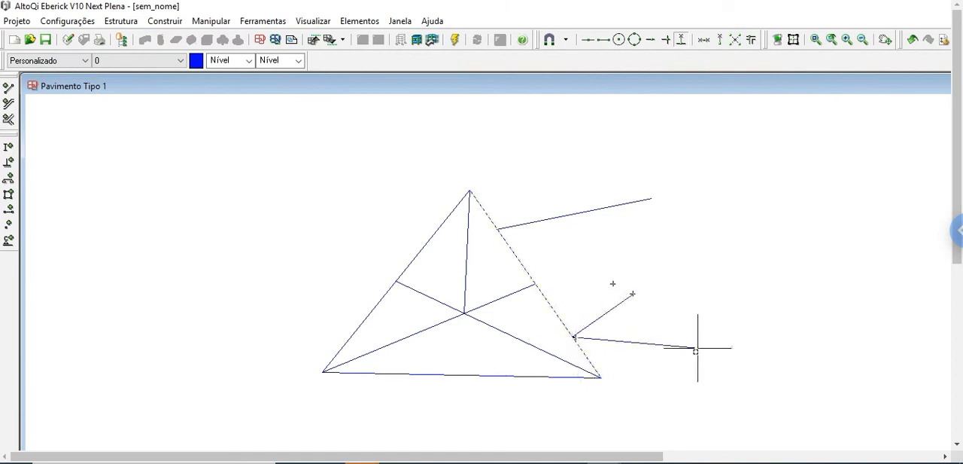
key(Escape)
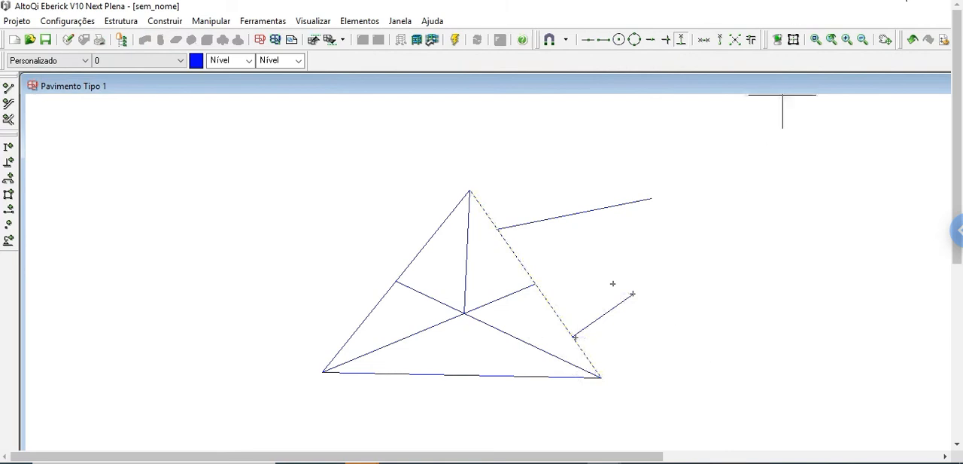
Draw a circle to the right of the triangle by picking a center point and a point on its edge
click(832, 39)
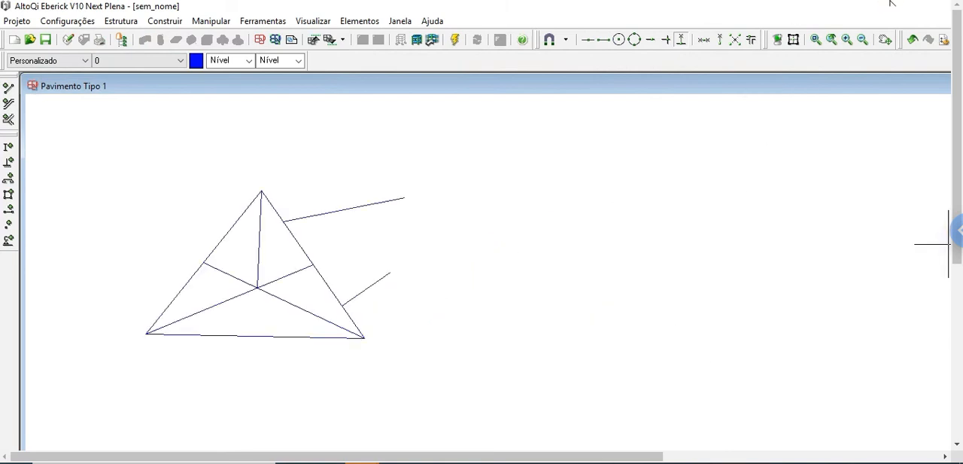
click(162, 21)
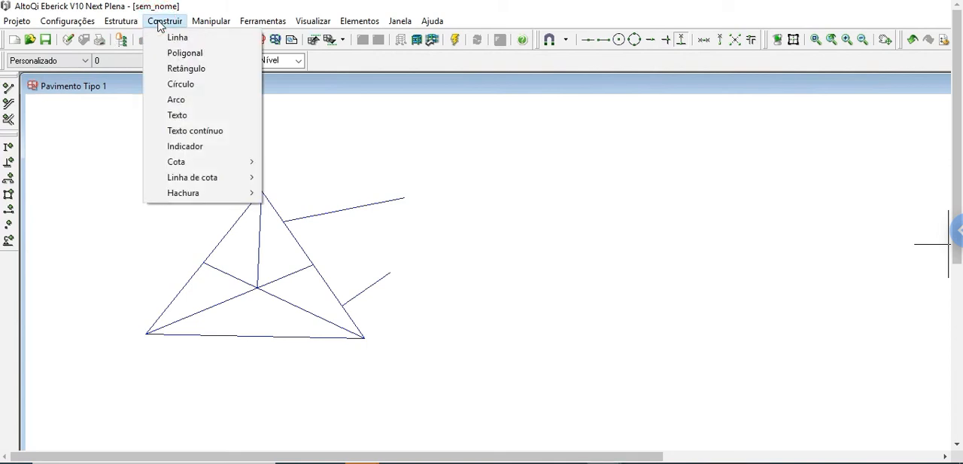
click(181, 84)
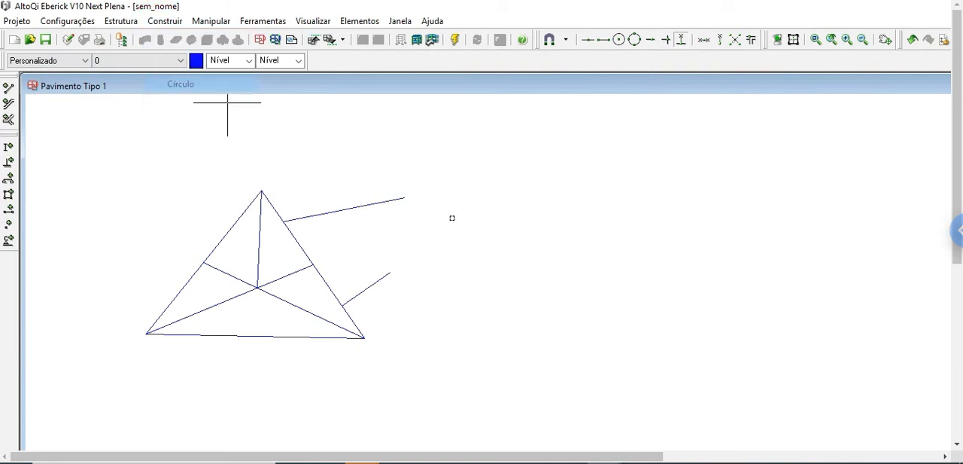
click(548, 230)
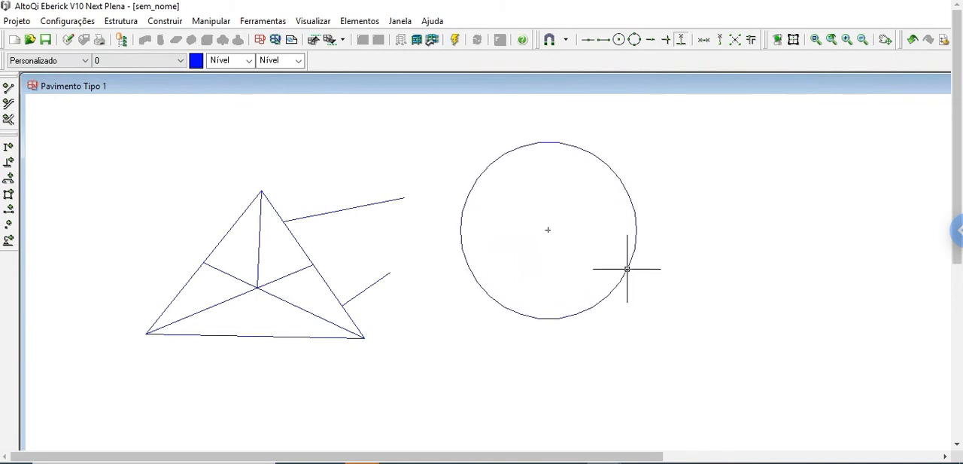
click(627, 268)
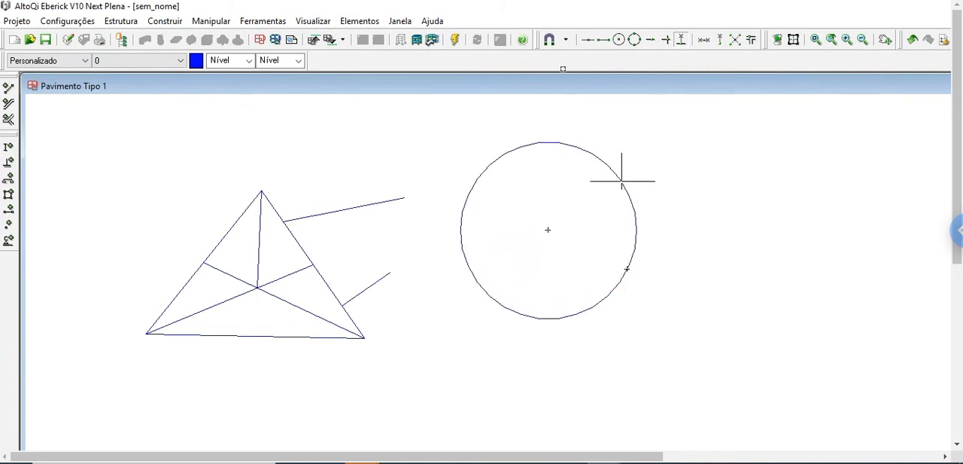
Enable the center snap and draw a smaller circle concentric with the first one
click(156, 22)
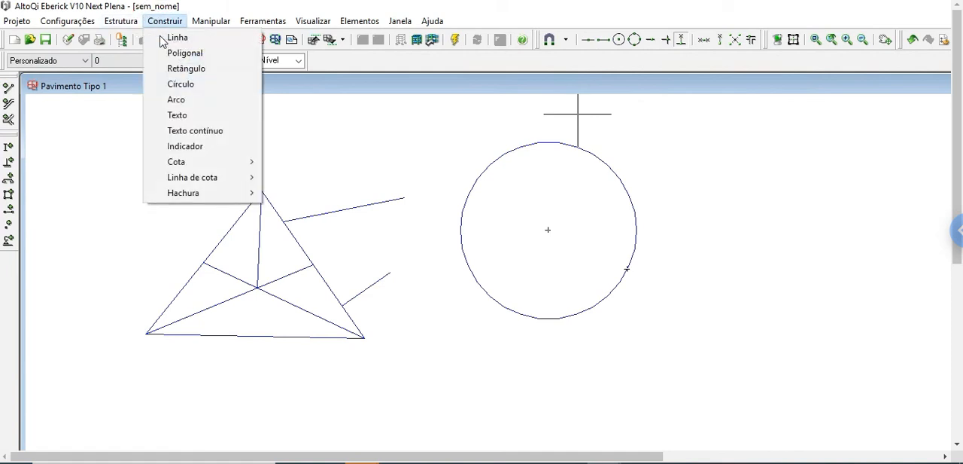
click(180, 84)
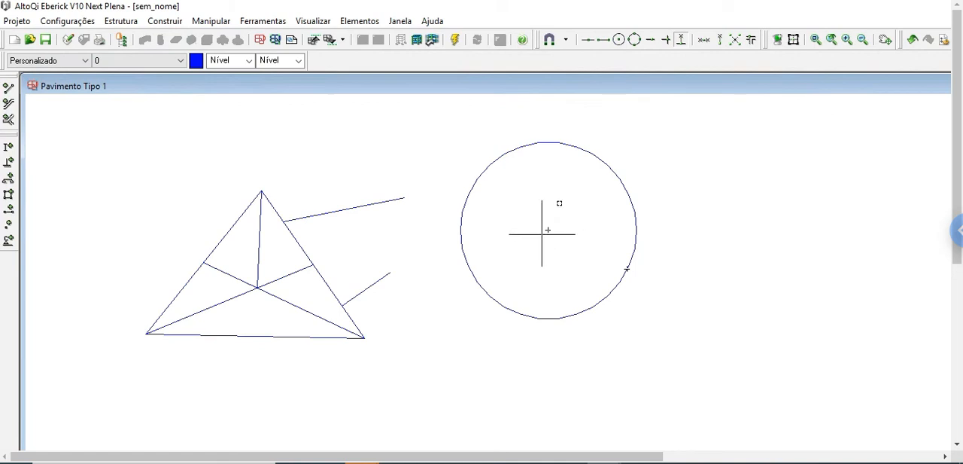
click(618, 40)
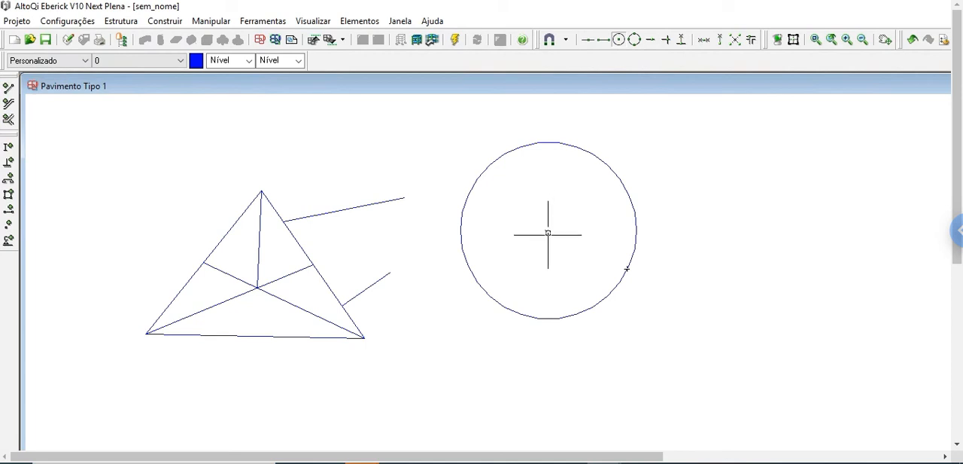
click(548, 231)
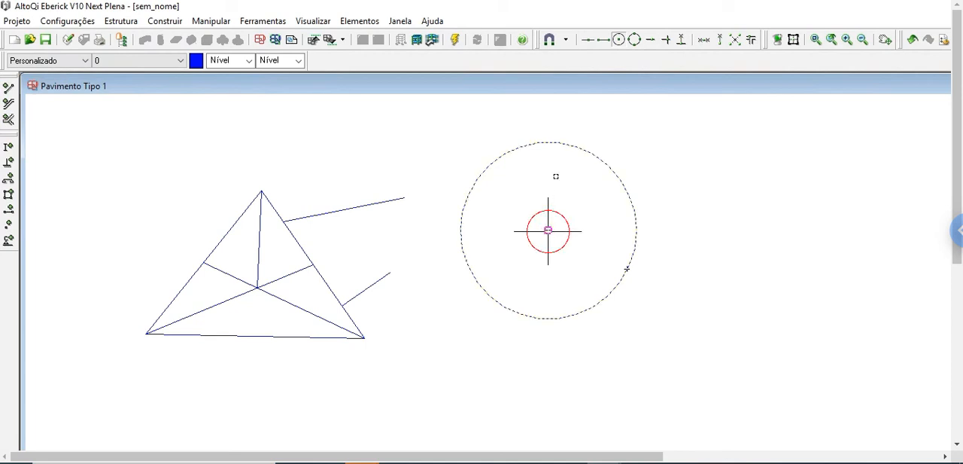
click(566, 175)
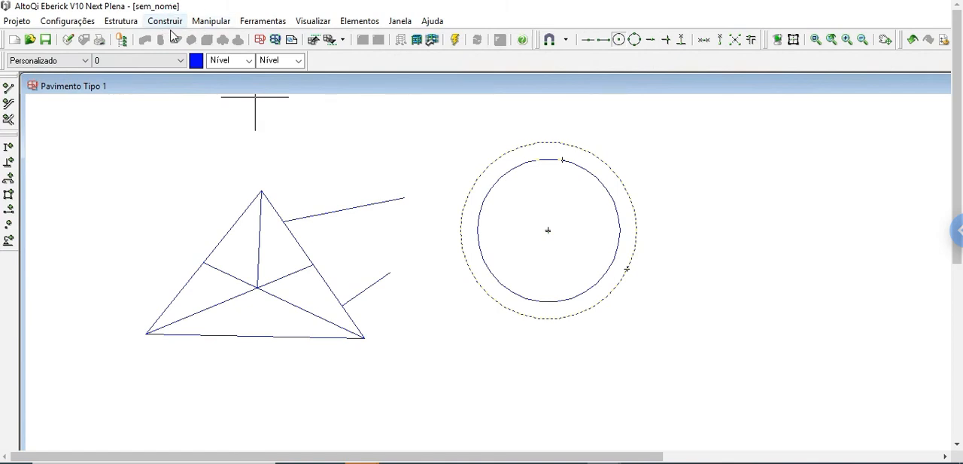
Draw a vertical line between the outer circle's top and bottom points using the Quadrante snap, then end the command
click(170, 21)
click(177, 37)
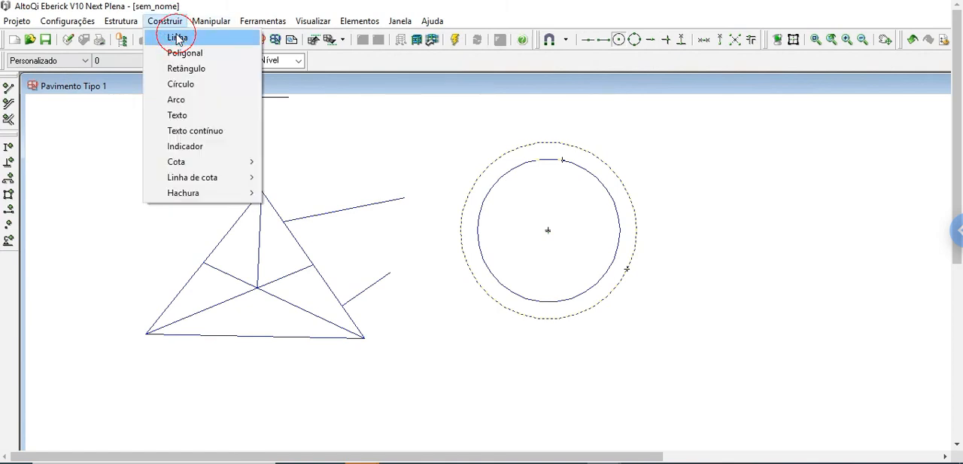
click(620, 40)
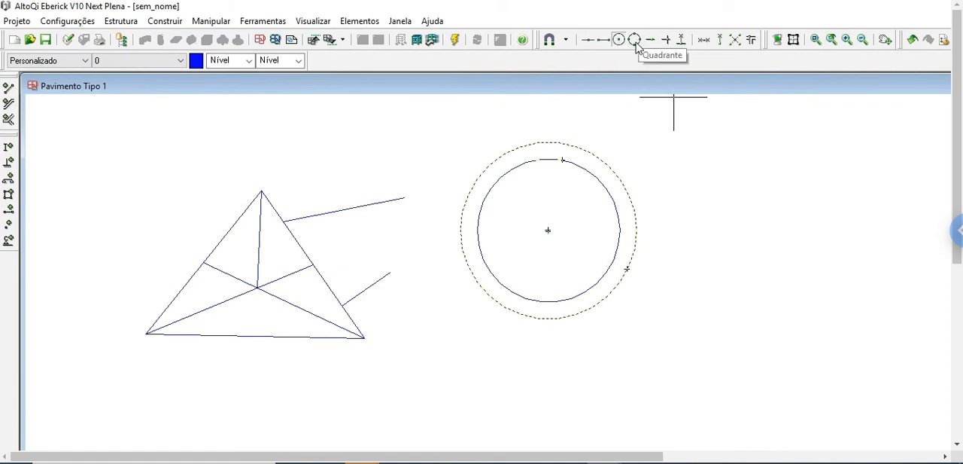
click(636, 40)
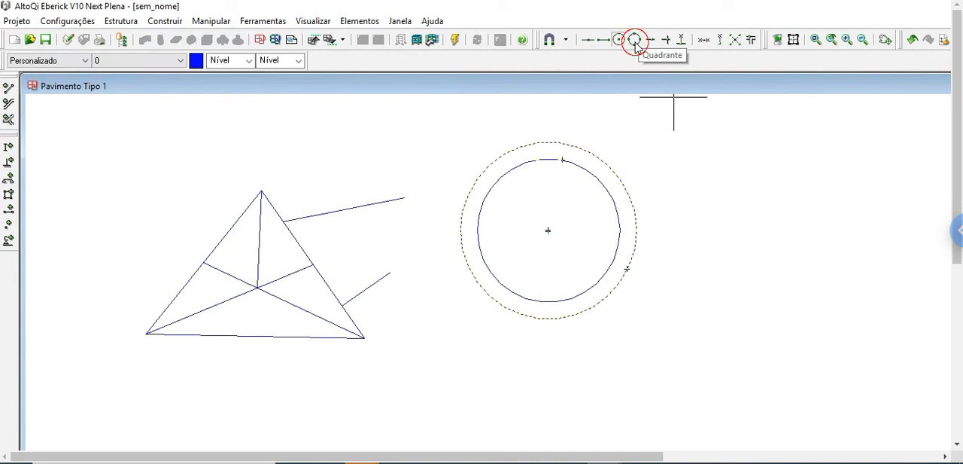
click(548, 144)
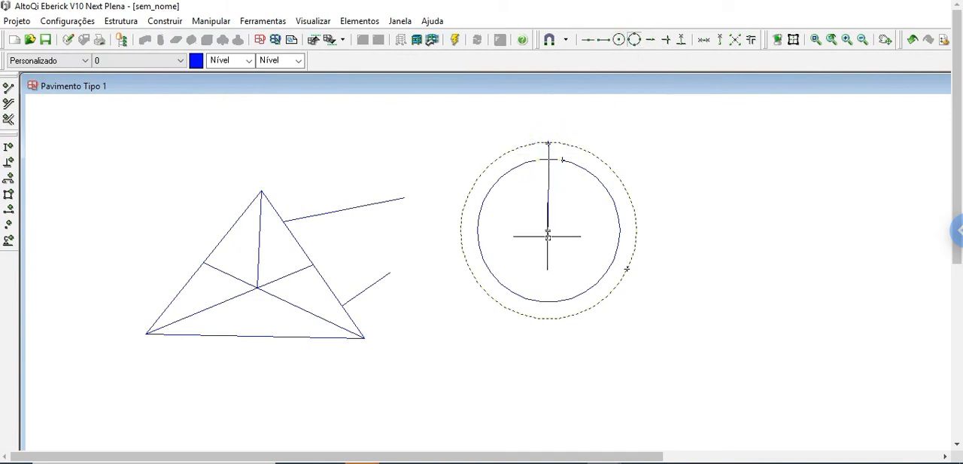
click(547, 319)
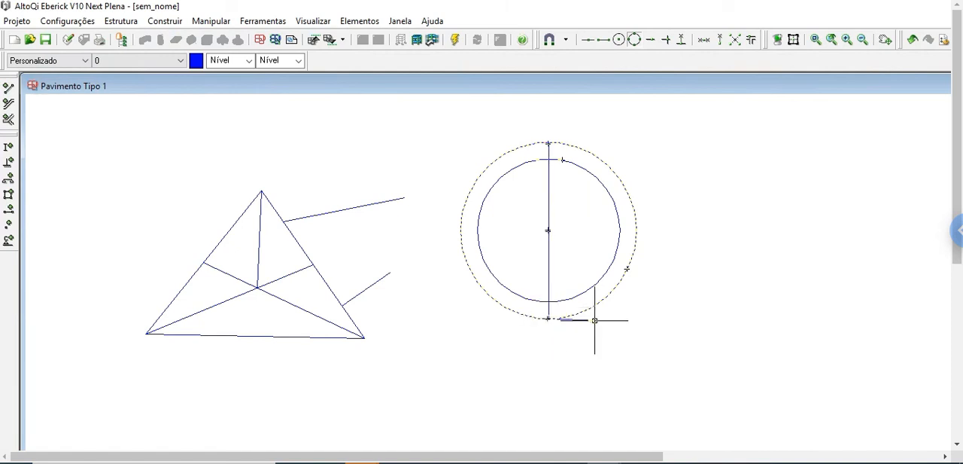
key(Escape)
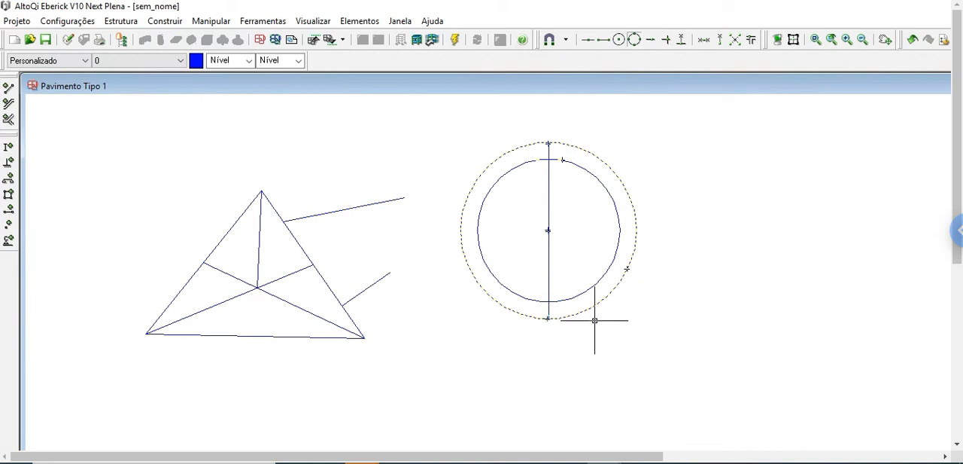